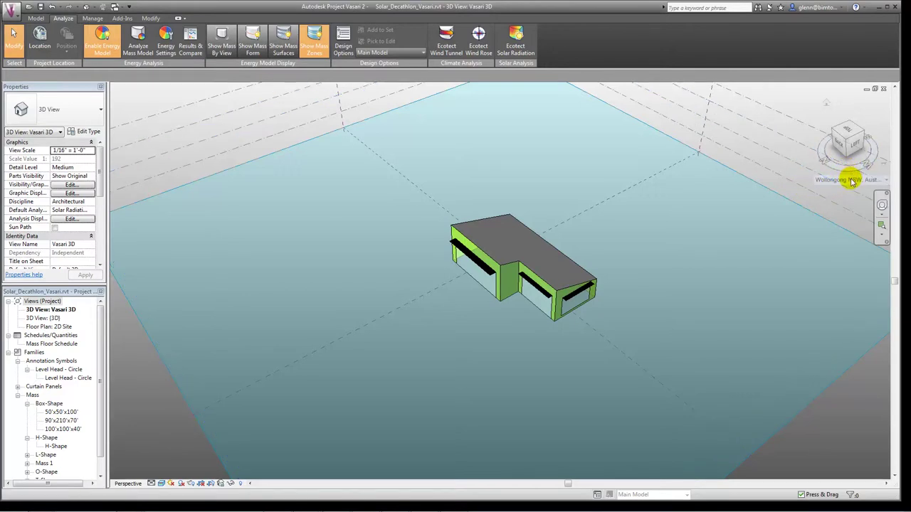
{"action": "mouse_move", "coordinate": [852, 182]}
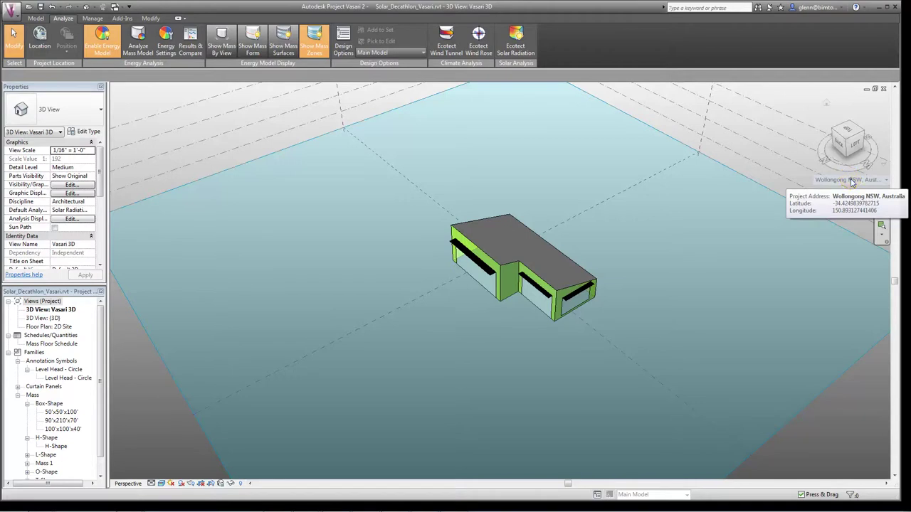
{"action": "left_click", "coordinate": [852, 182]}
{"action": "left_click", "coordinate": [848, 193]}
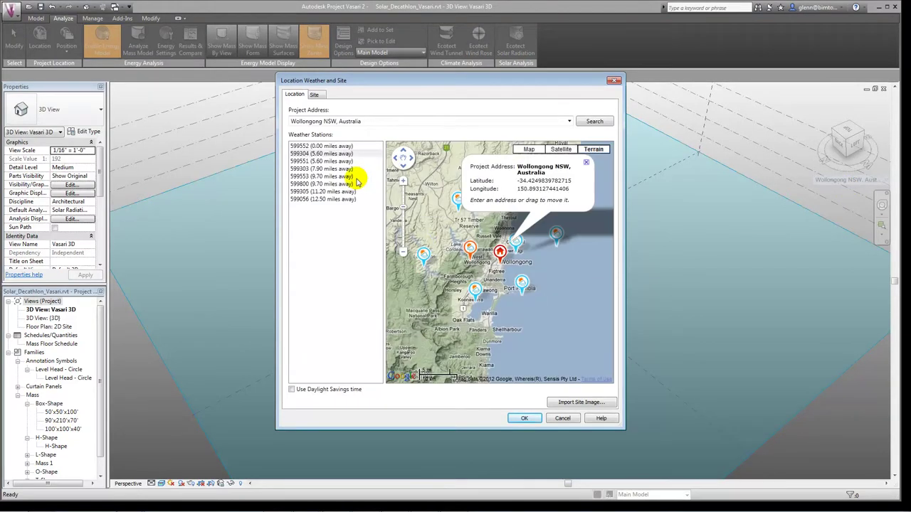
{"action": "left_click", "coordinate": [563, 418]}
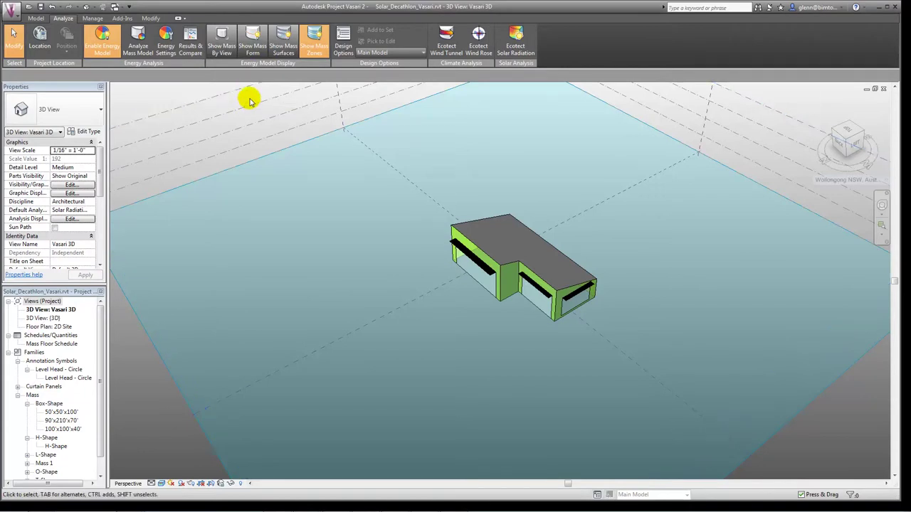
Start a new in-place mass and draw a rectangular footprint as a flat form
{"action": "left_click", "coordinate": [37, 19]}
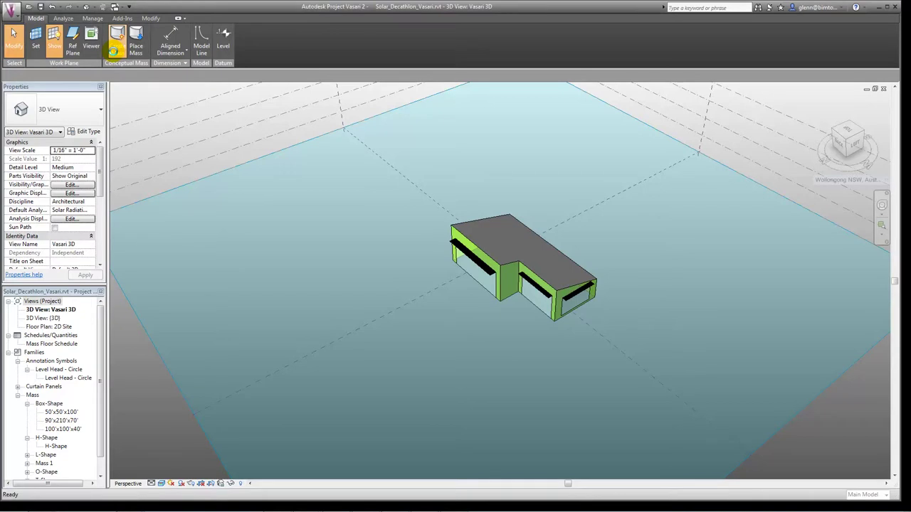
{"action": "left_click", "coordinate": [115, 51]}
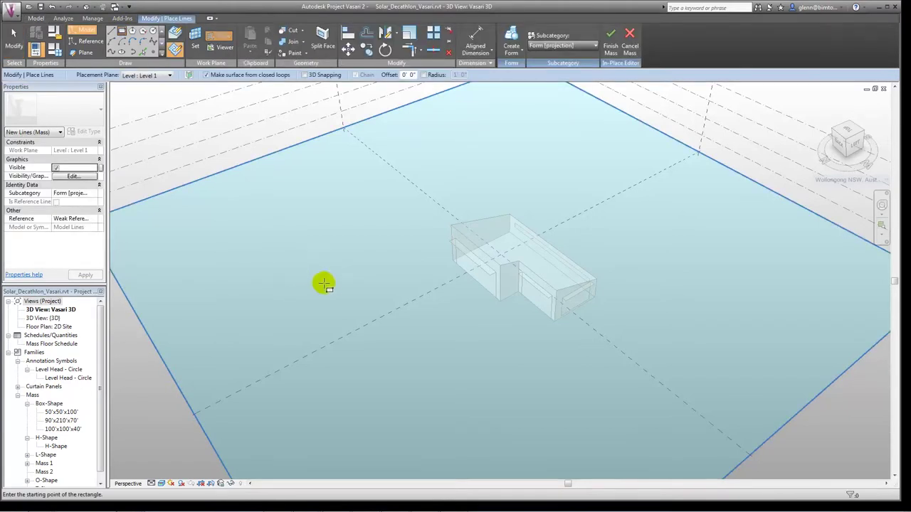
{"action": "left_click", "coordinate": [348, 284]}
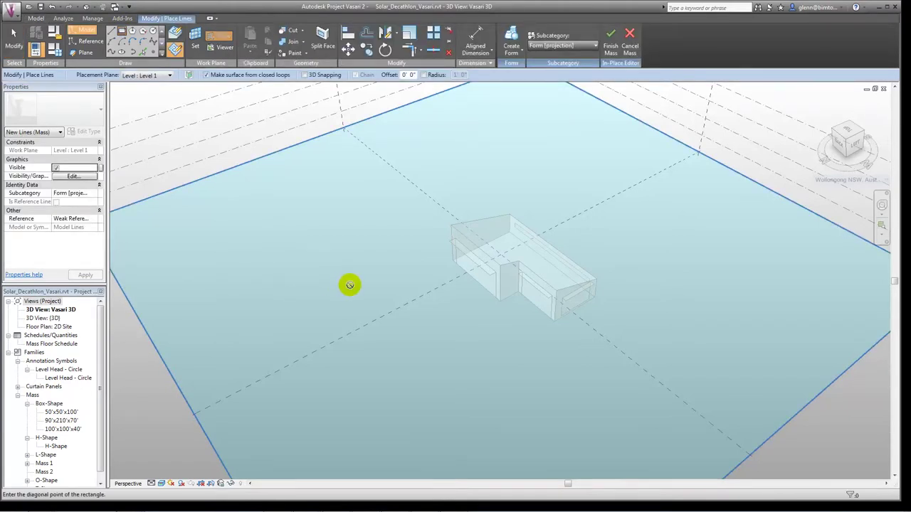
{"action": "left_click", "coordinate": [406, 269]}
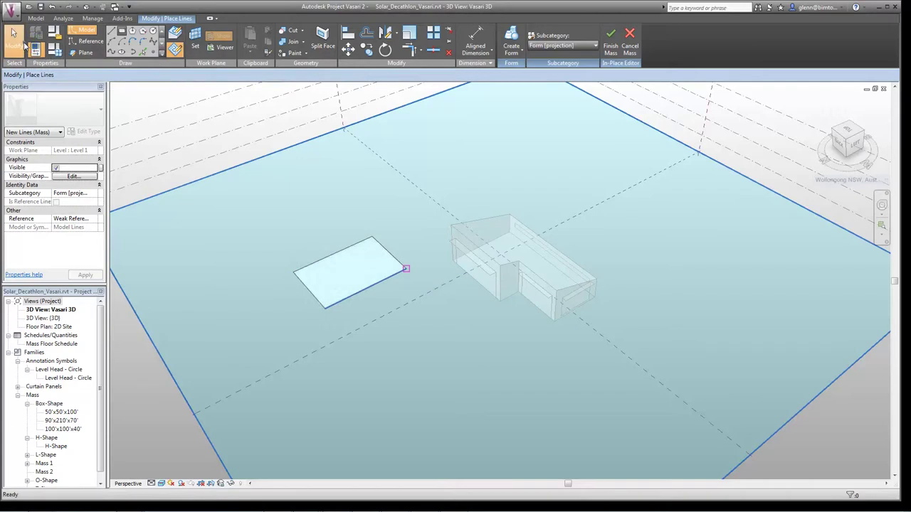
{"action": "left_click", "coordinate": [14, 41]}
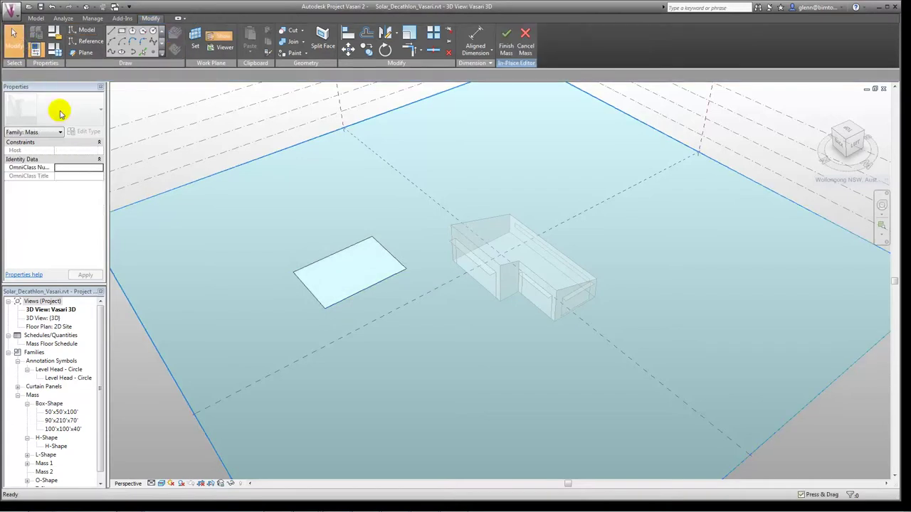
Extrude the rectangle into a box, drag its top and front faces to size, and finish the mass
{"action": "left_click", "coordinate": [340, 265]}
{"action": "left_click_drag", "start_coordinate": [347, 261], "coordinate": [344, 241]}
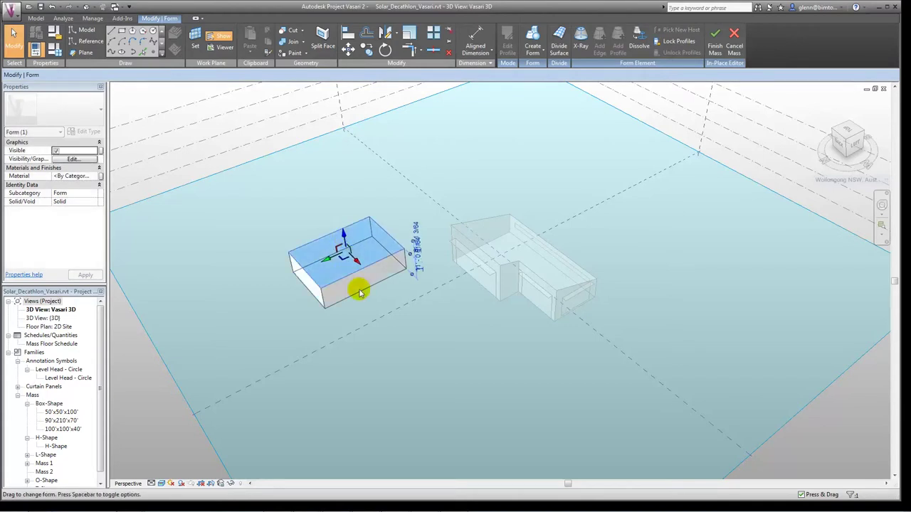
{"action": "left_click", "coordinate": [347, 318]}
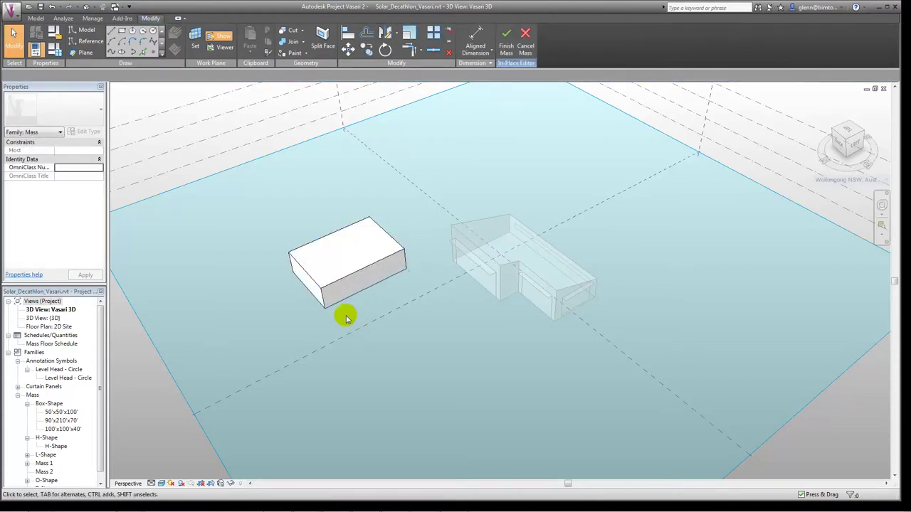
{"action": "left_click", "coordinate": [357, 262]}
{"action": "left_click_drag", "start_coordinate": [361, 261], "coordinate": [382, 259]}
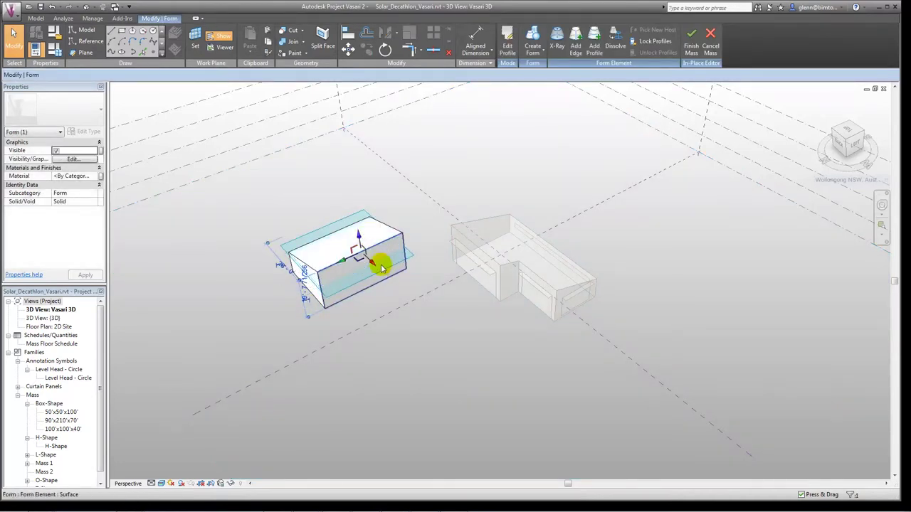
{"action": "left_click", "coordinate": [384, 327]}
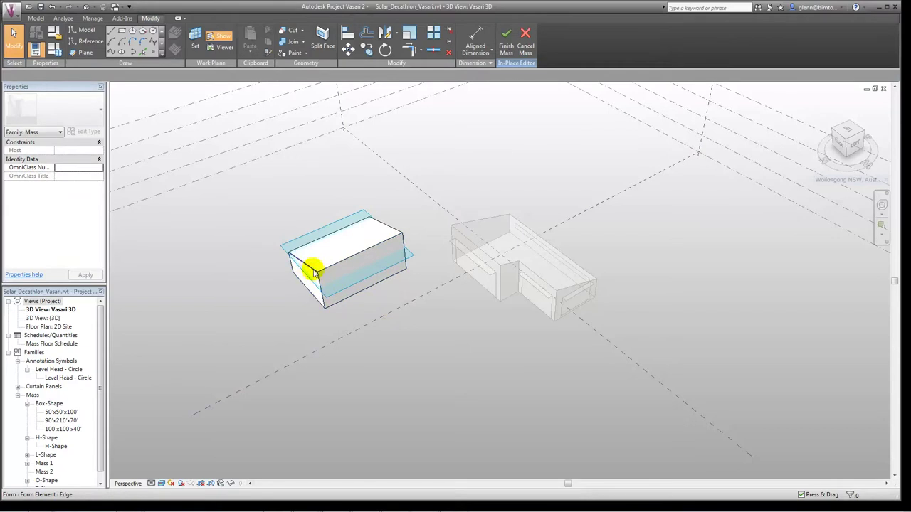
{"action": "left_click", "coordinate": [361, 260]}
{"action": "left_click_drag", "start_coordinate": [376, 280], "coordinate": [396, 342]}
{"action": "left_click", "coordinate": [382, 321]}
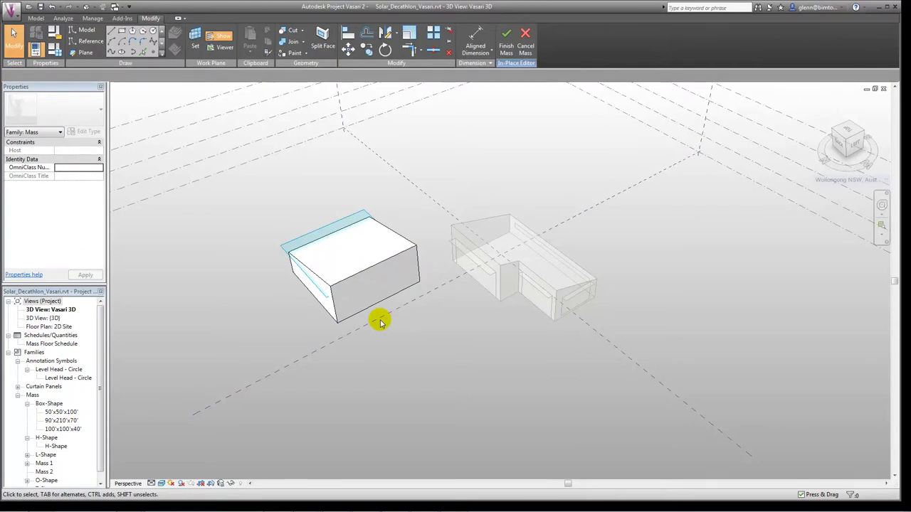
{"action": "left_click", "coordinate": [506, 44]}
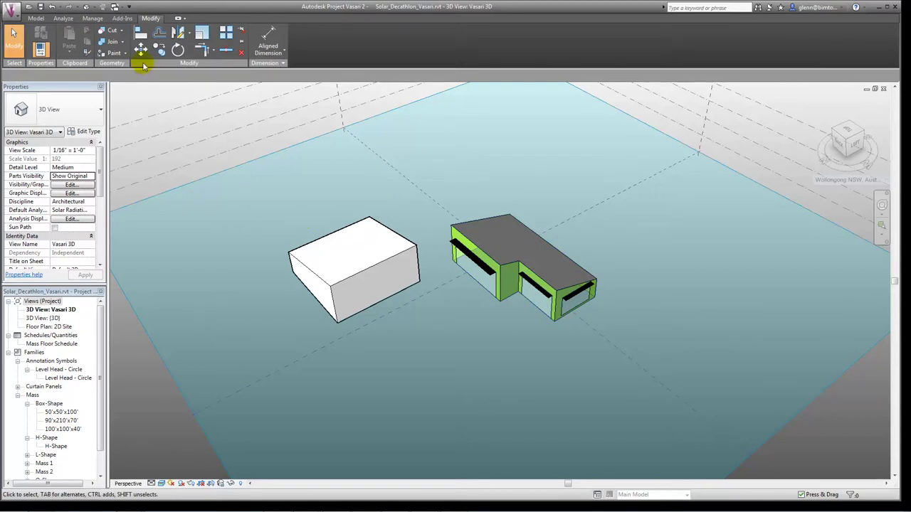
Add a Level 1 mass floor to the new box mass
{"action": "left_click", "coordinate": [340, 247]}
{"action": "left_click", "coordinate": [325, 46]}
{"action": "left_click", "coordinate": [389, 193]}
{"action": "left_click", "coordinate": [404, 318]}
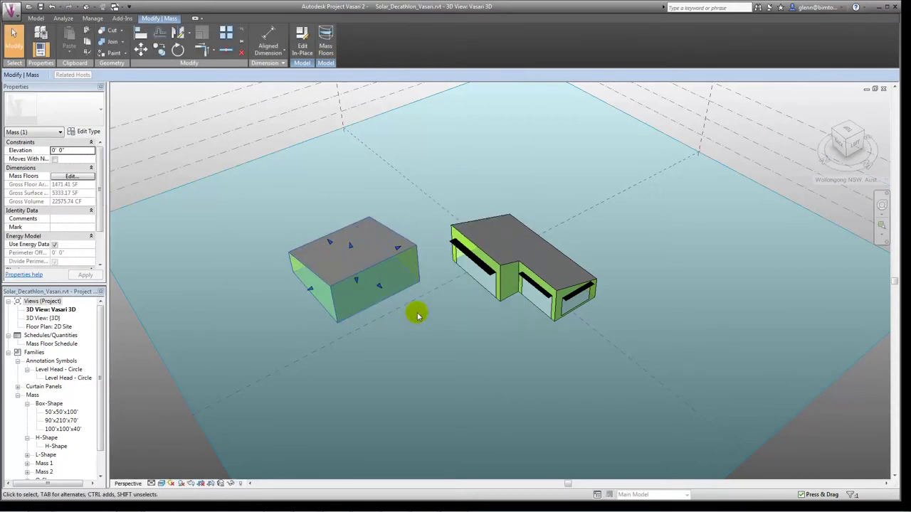
{"action": "left_click", "coordinate": [430, 364]}
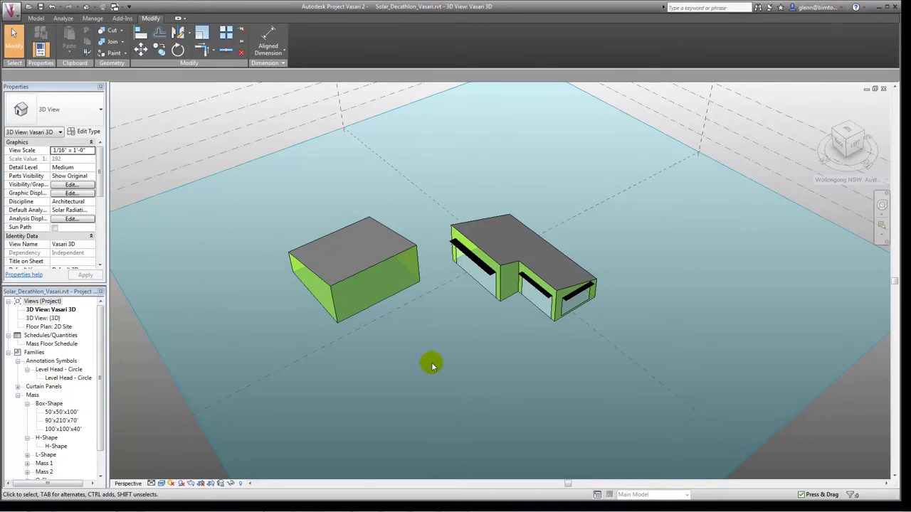
Select the box's new mass zone and inspect its context options
{"action": "left_click", "coordinate": [390, 265]}
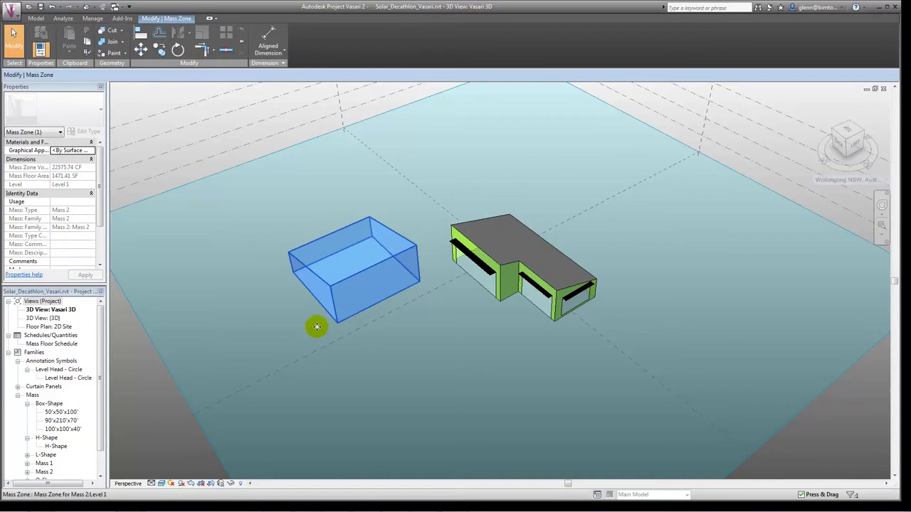
{"action": "left_click", "coordinate": [275, 340]}
{"action": "left_click", "coordinate": [339, 308]}
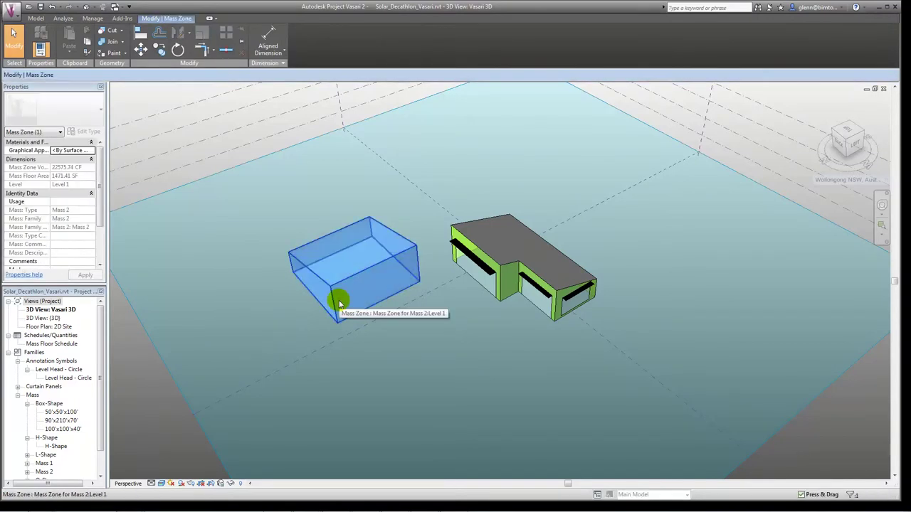
{"action": "right_click", "coordinate": [329, 247]}
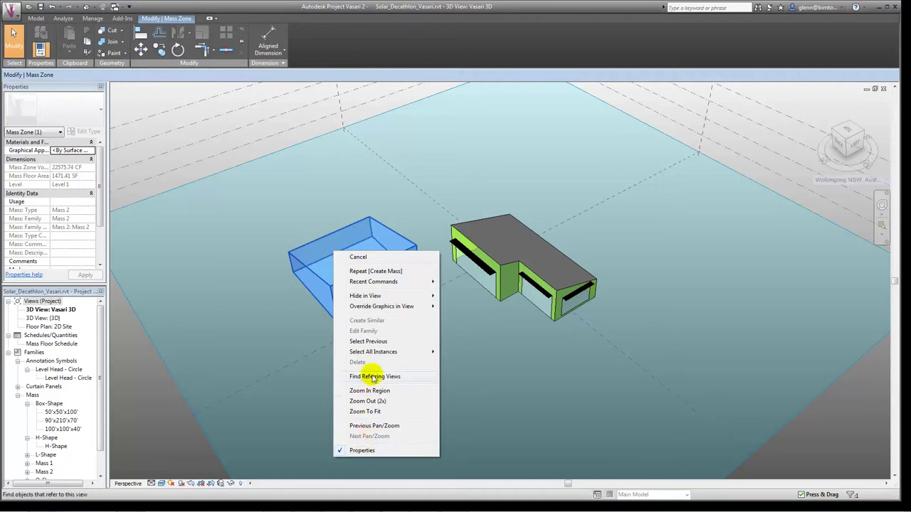
{"action": "left_click", "coordinate": [281, 329]}
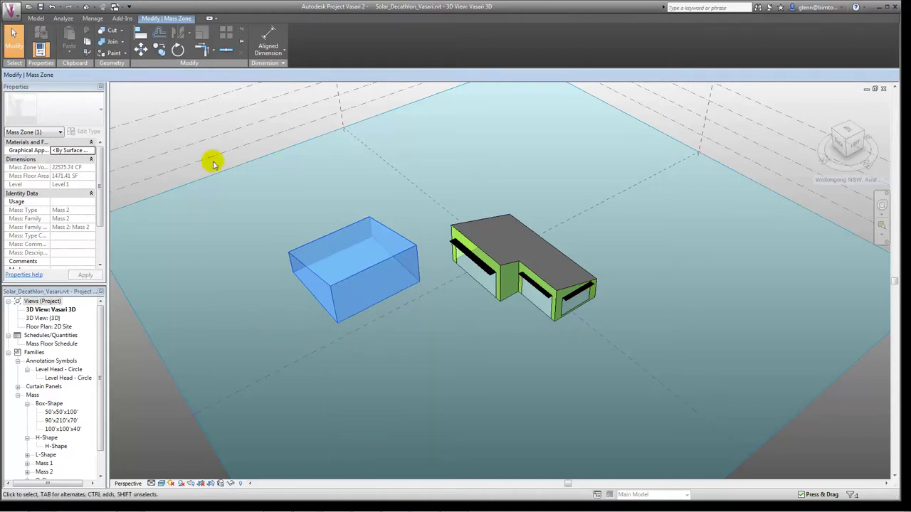
{"action": "left_click", "coordinate": [37, 18]}
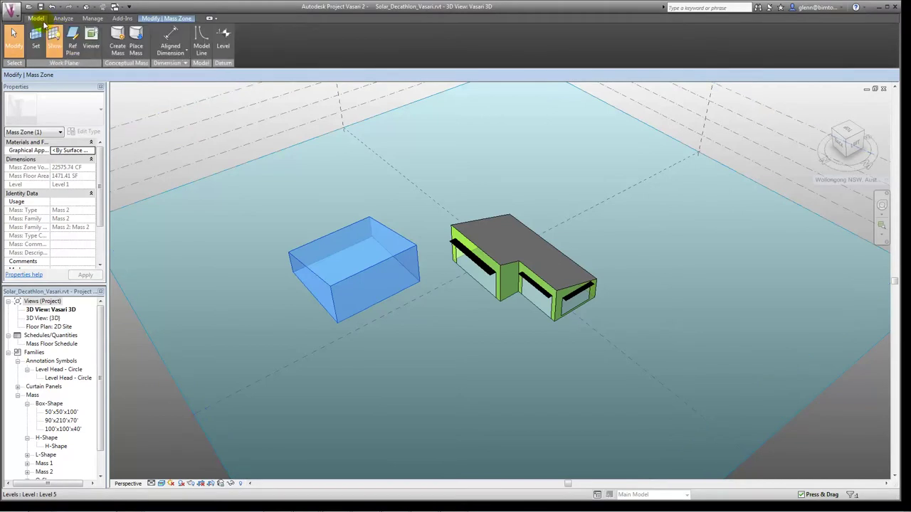
{"action": "left_click", "coordinate": [154, 20]}
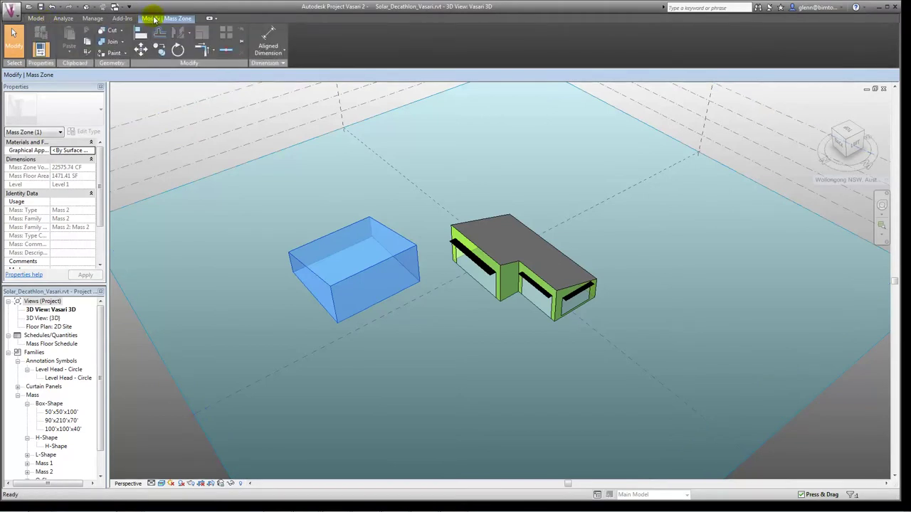
{"action": "left_click", "coordinate": [271, 253]}
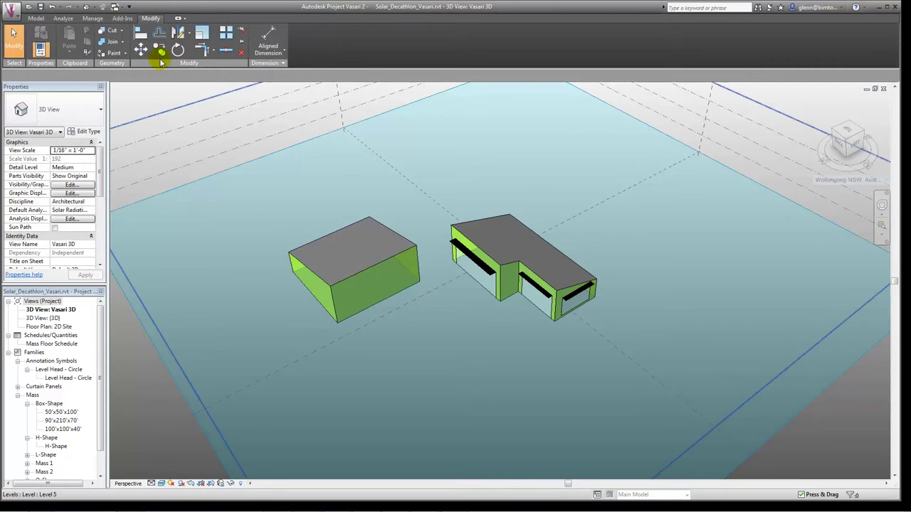
Turn on Show Mass By View and select the 22575.74 CF, 1471.41 SF mass zone
{"action": "left_click", "coordinate": [62, 18]}
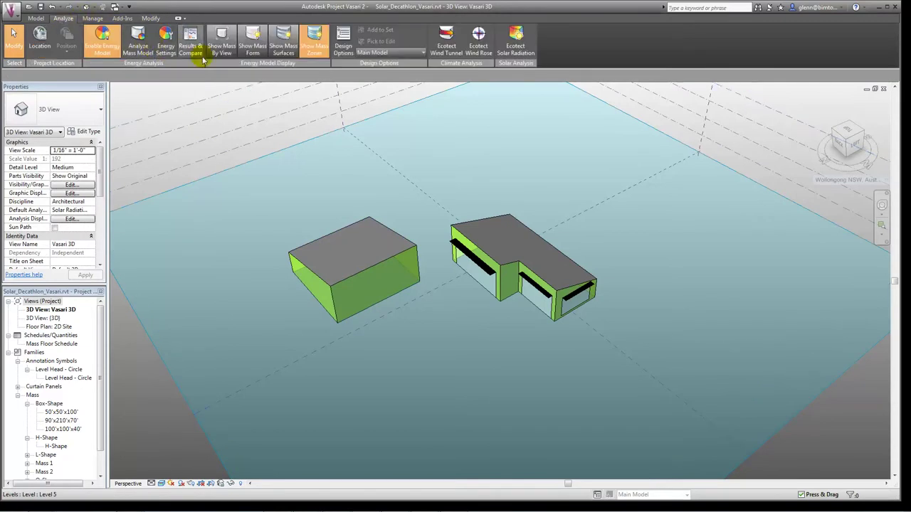
{"action": "left_click", "coordinate": [222, 44]}
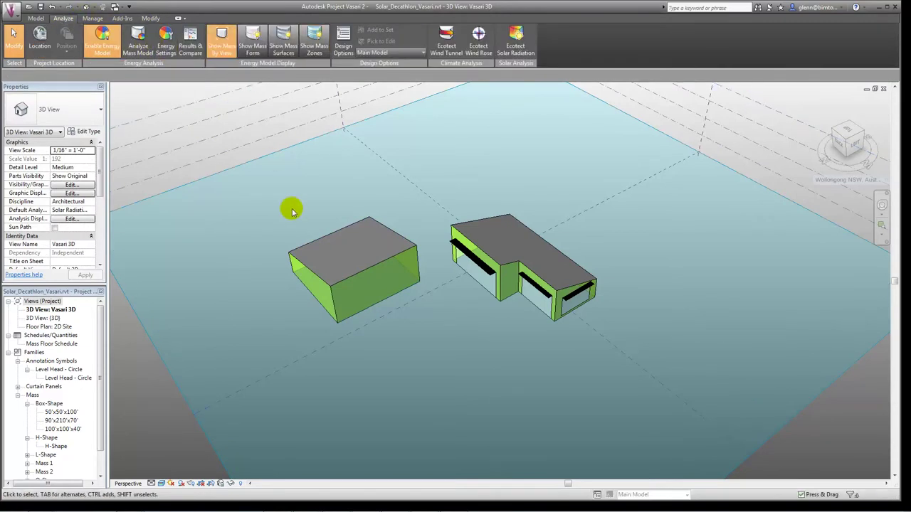
{"action": "left_click", "coordinate": [315, 249]}
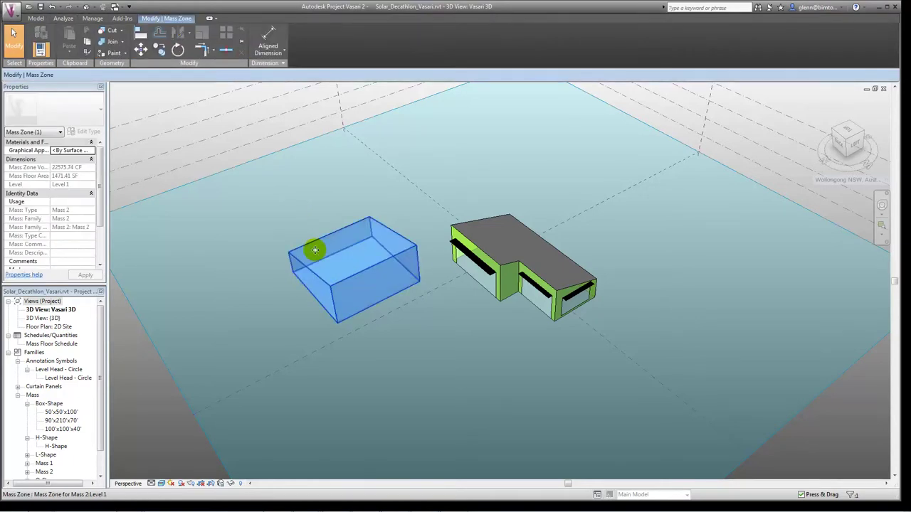
{"action": "left_click", "coordinate": [62, 18]}
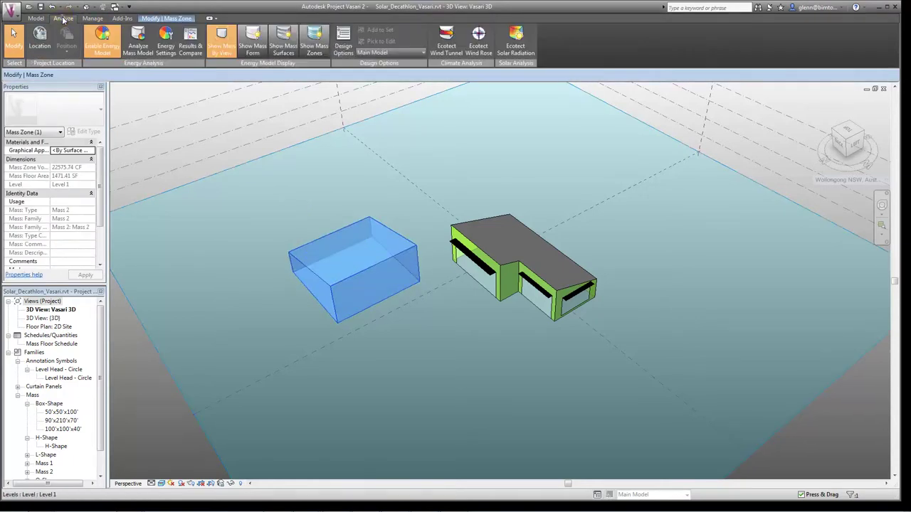
{"action": "left_click", "coordinate": [36, 18]}
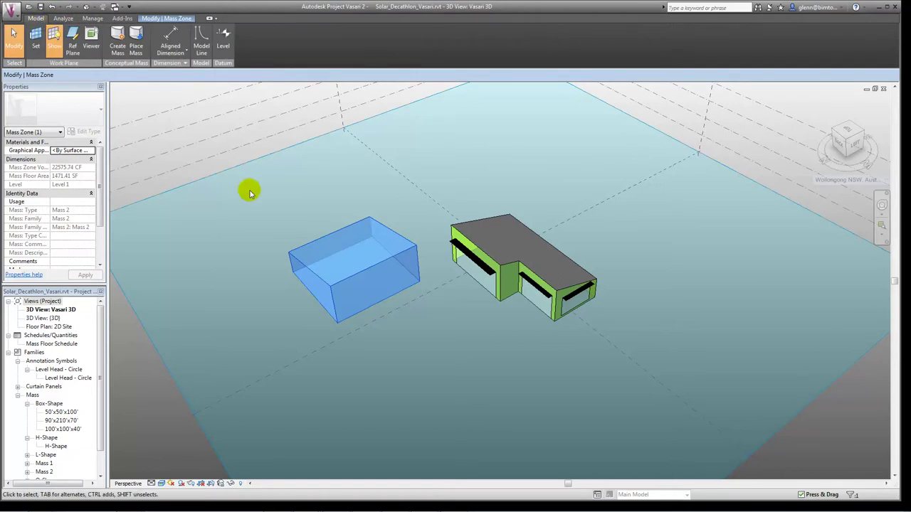
{"action": "left_click", "coordinate": [289, 226]}
{"action": "left_click", "coordinate": [337, 258]}
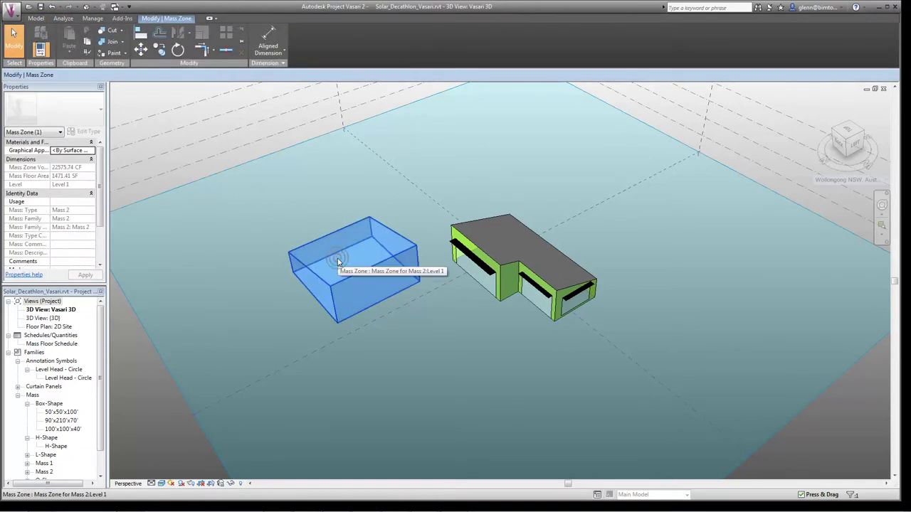
{"action": "right_click", "coordinate": [338, 259]}
{"action": "left_click", "coordinate": [280, 256]}
Deselect the new mass zone and zoom in on the site
{"action": "left_click", "coordinate": [333, 280]}
{"action": "left_click", "coordinate": [333, 280]}
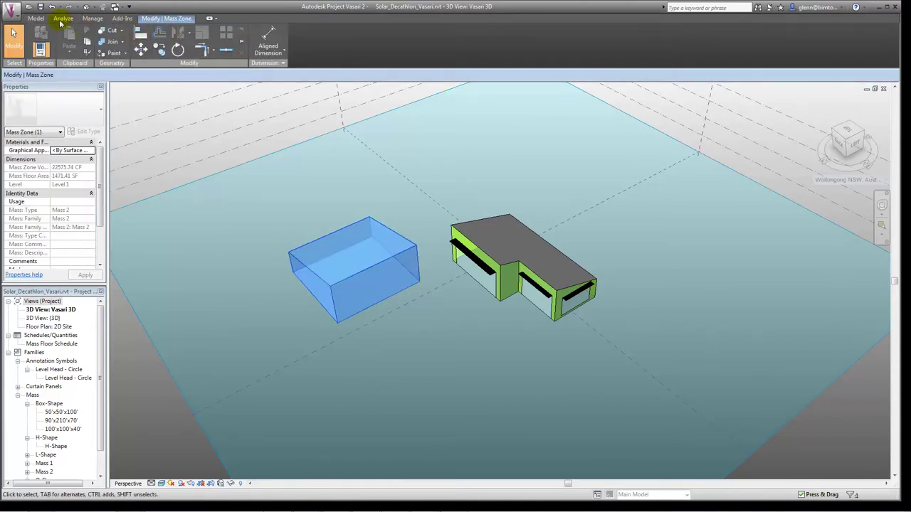
{"action": "left_click", "coordinate": [36, 17]}
{"action": "left_click", "coordinate": [247, 230]}
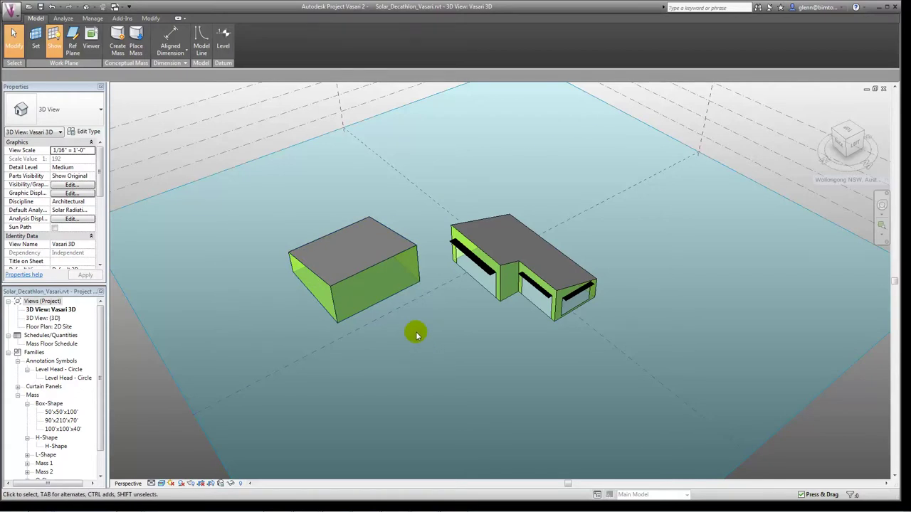
{"action": "scroll", "coordinate": [600, 315], "scroll_direction": "up", "scroll_amount": 2}
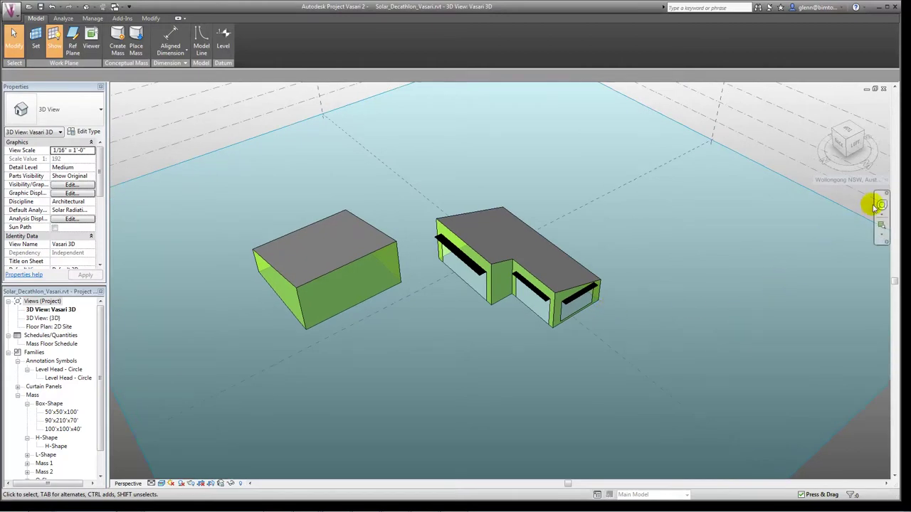
Orbit the view lower around the box and the Solar Decathlon building with the SteeringWheel
{"action": "key", "text": "shift+w"}
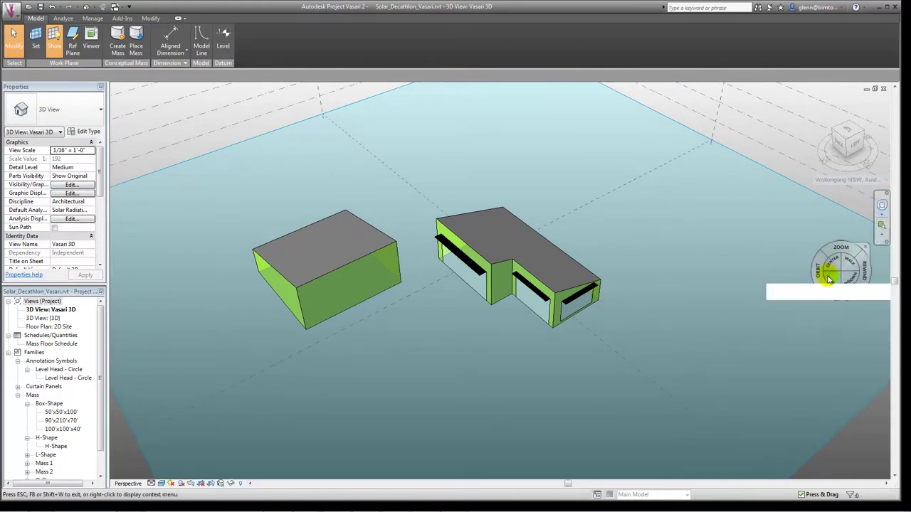
{"action": "left_click_drag", "start_coordinate": [823, 281], "coordinate": [569, 278]}
{"action": "left_click_drag", "start_coordinate": [629, 322], "coordinate": [868, 344]}
{"action": "left_click_drag", "start_coordinate": [719, 339], "coordinate": [837, 342]}
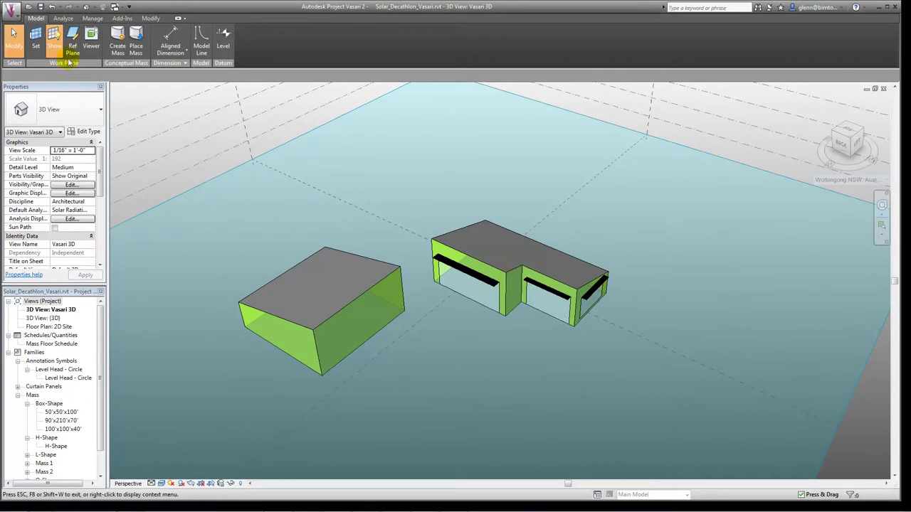
Start Ecotect Solar Radiation, dismiss the display alert, and switch to Show Mass Form
{"action": "left_click", "coordinate": [63, 18]}
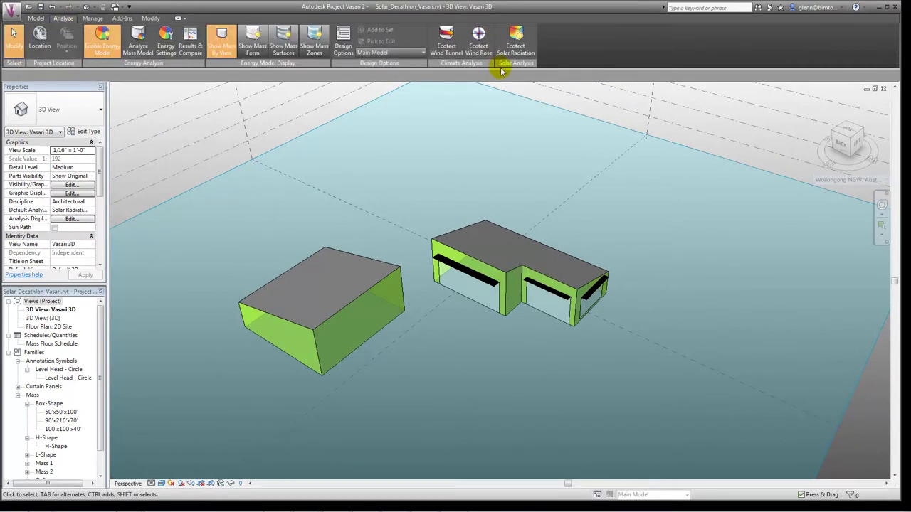
{"action": "left_click", "coordinate": [526, 48]}
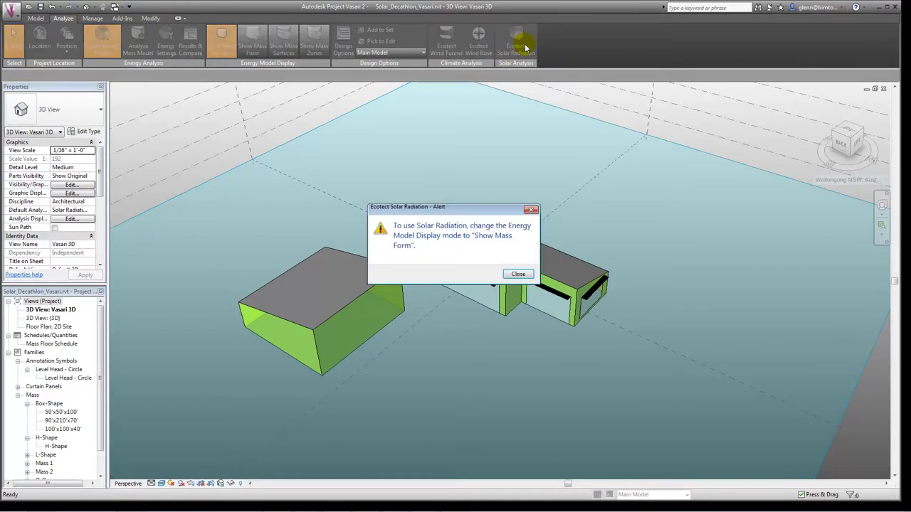
{"action": "left_click", "coordinate": [521, 275]}
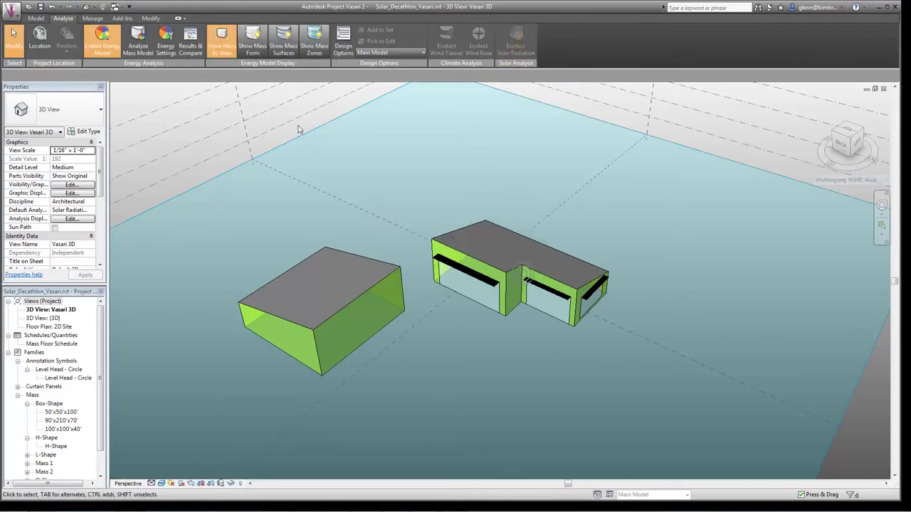
{"action": "left_click", "coordinate": [256, 51]}
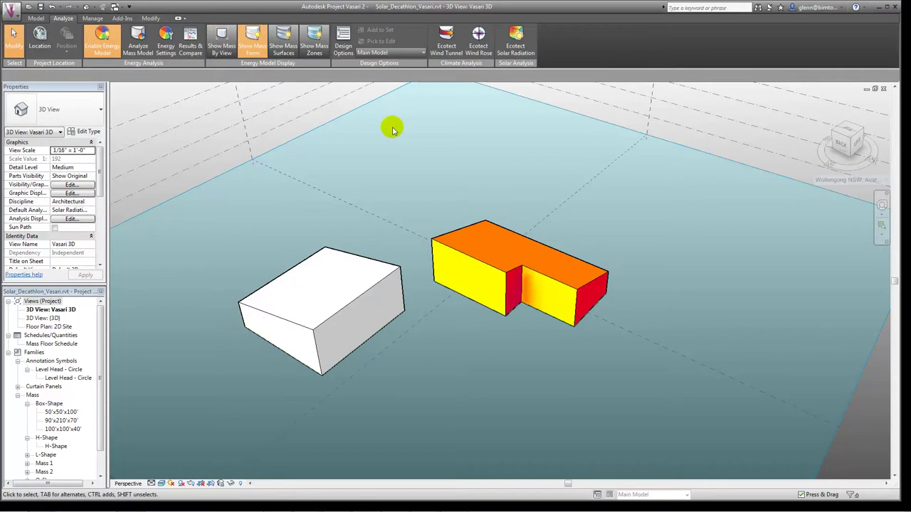
Run Solar Radiation using the One Year Solar Study sun settings
{"action": "left_click", "coordinate": [519, 48]}
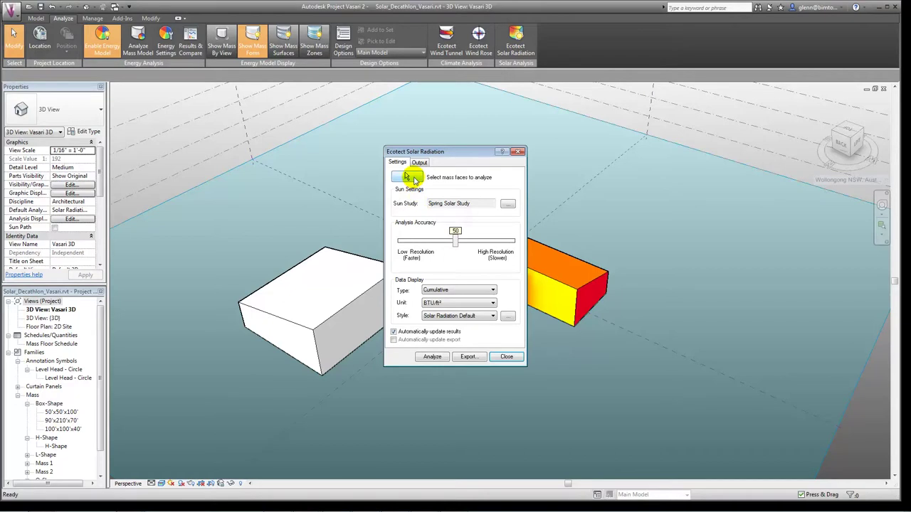
{"action": "left_click", "coordinate": [506, 204]}
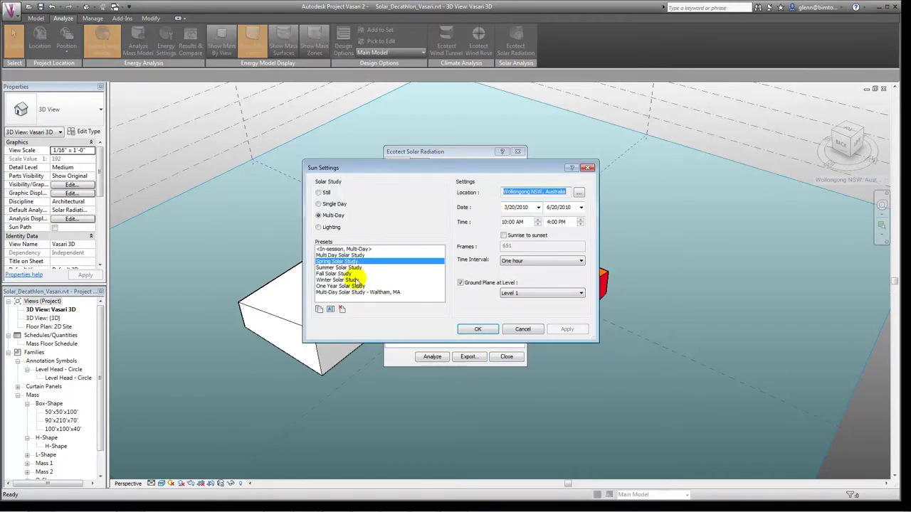
{"action": "left_click", "coordinate": [347, 268]}
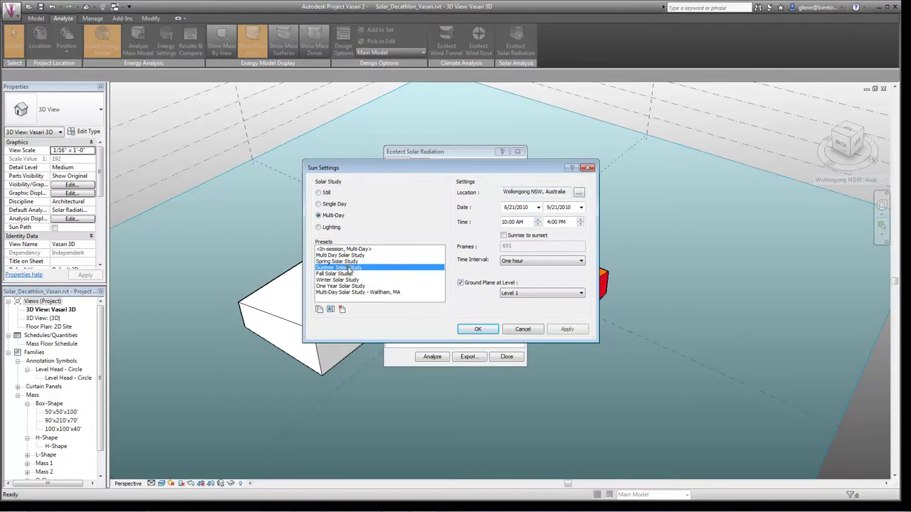
{"action": "left_click", "coordinate": [353, 286]}
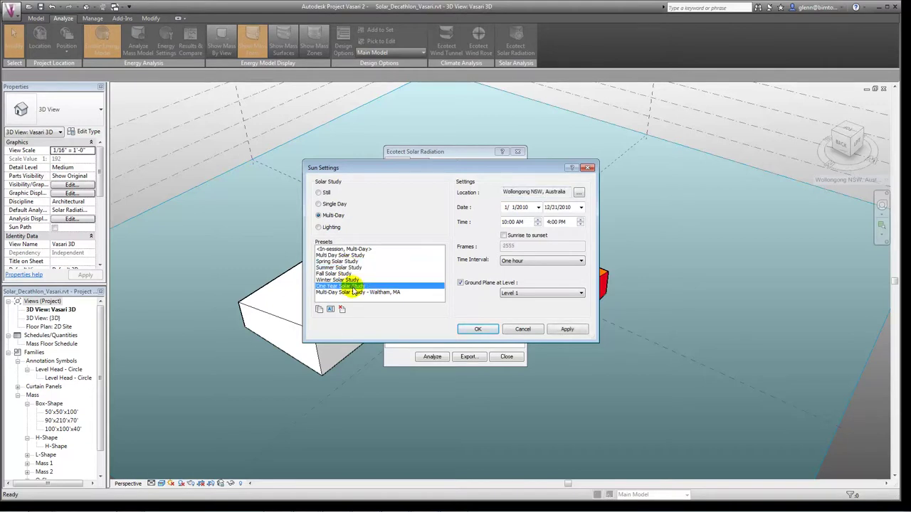
{"action": "left_click", "coordinate": [475, 330]}
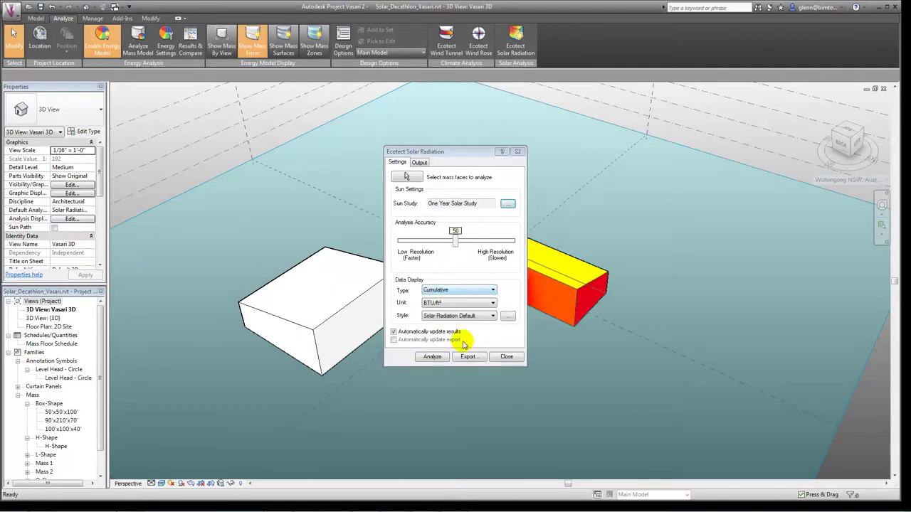
{"action": "left_click", "coordinate": [518, 359]}
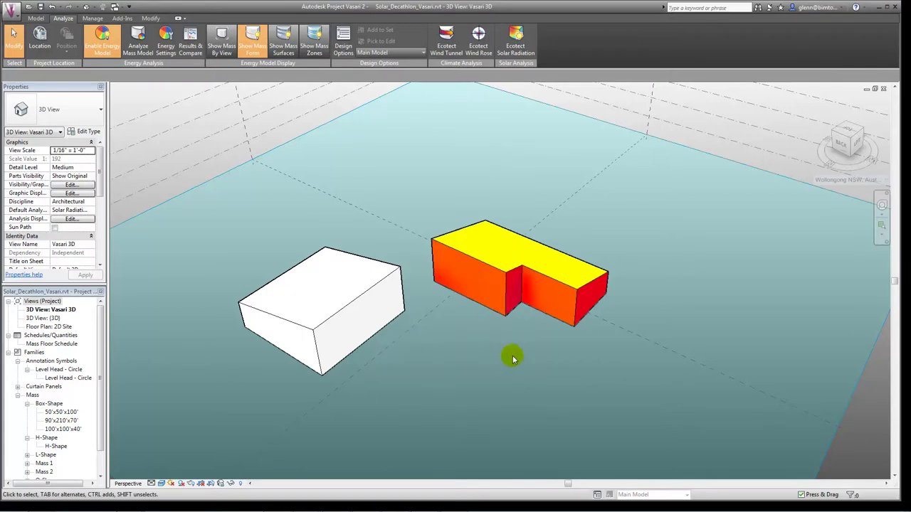
Orbit slightly with the Full Navigation Wheel to view the radiation colours on the building
{"action": "left_click", "coordinate": [881, 205]}
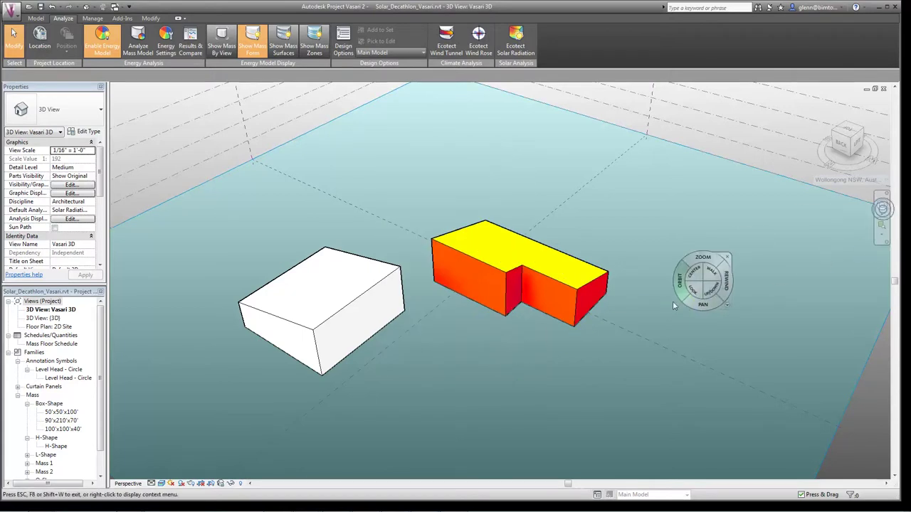
{"action": "mouse_move", "coordinate": [667, 321]}
{"action": "left_mouse_down"}
{"action": "mouse_move", "coordinate": [661, 308]}
{"action": "mouse_move", "coordinate": [604, 313]}
{"action": "mouse_move", "coordinate": [501, 274]}
{"action": "mouse_move", "coordinate": [453, 268]}
{"action": "mouse_move", "coordinate": [402, 277]}
{"action": "mouse_move", "coordinate": [414, 291]}
{"action": "mouse_move", "coordinate": [517, 322]}
{"action": "mouse_move", "coordinate": [596, 327]}
{"action": "mouse_move", "coordinate": [663, 327]}
{"action": "mouse_move", "coordinate": [695, 315]}
{"action": "mouse_move", "coordinate": [693, 285]}
{"action": "mouse_move", "coordinate": [647, 301]}
{"action": "mouse_move", "coordinate": [479, 301]}
{"action": "mouse_move", "coordinate": [383, 272]}
{"action": "mouse_move", "coordinate": [365, 282]}
{"action": "mouse_move", "coordinate": [394, 307]}
{"action": "mouse_move", "coordinate": [606, 331]}
{"action": "mouse_move", "coordinate": [734, 299]}
{"action": "mouse_move", "coordinate": [638, 321]}
{"action": "mouse_move", "coordinate": [758, 321]}
{"action": "mouse_move", "coordinate": [832, 282]}
{"action": "mouse_move", "coordinate": [655, 308]}
{"action": "mouse_move", "coordinate": [648, 323]}
{"action": "mouse_move", "coordinate": [660, 329]}
{"action": "left_mouse_up"}
{"action": "key", "text": "Escape"}
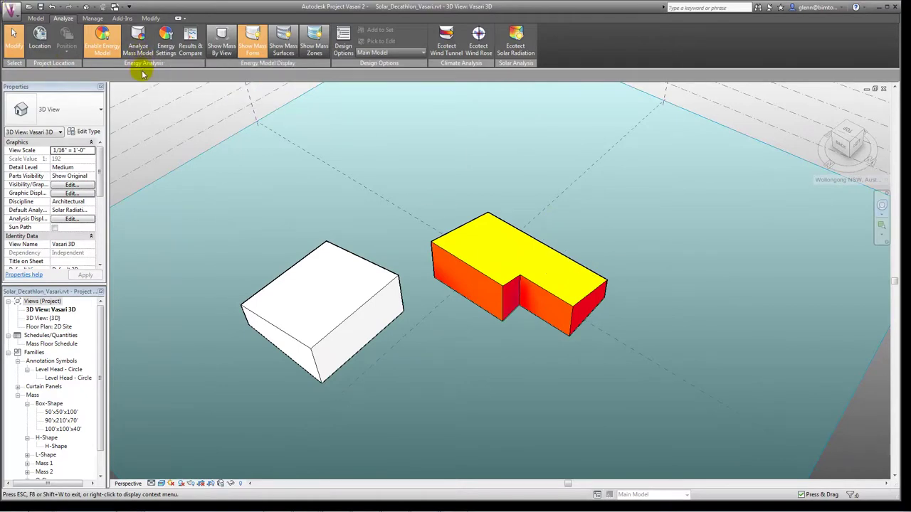
Show mass surfaces and Tab-select the right wall face of the box mass
{"action": "left_click", "coordinate": [283, 44]}
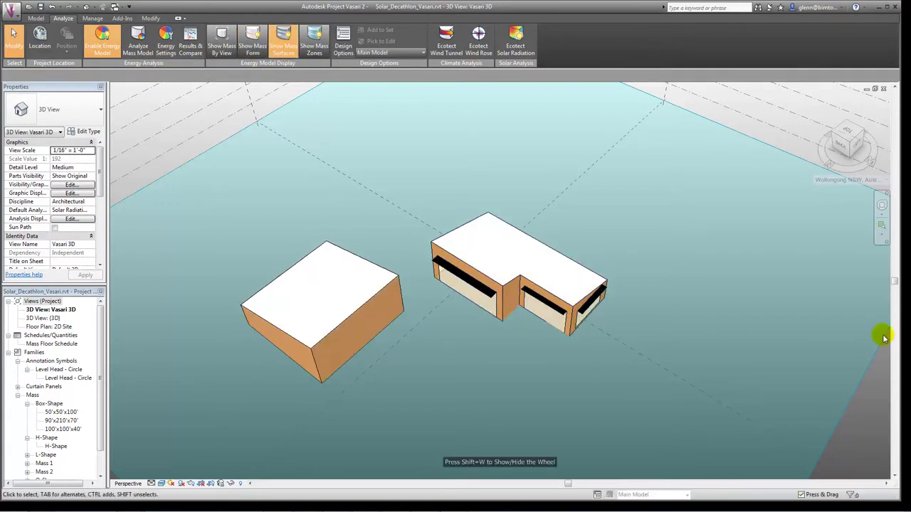
{"action": "left_click", "coordinate": [380, 324]}
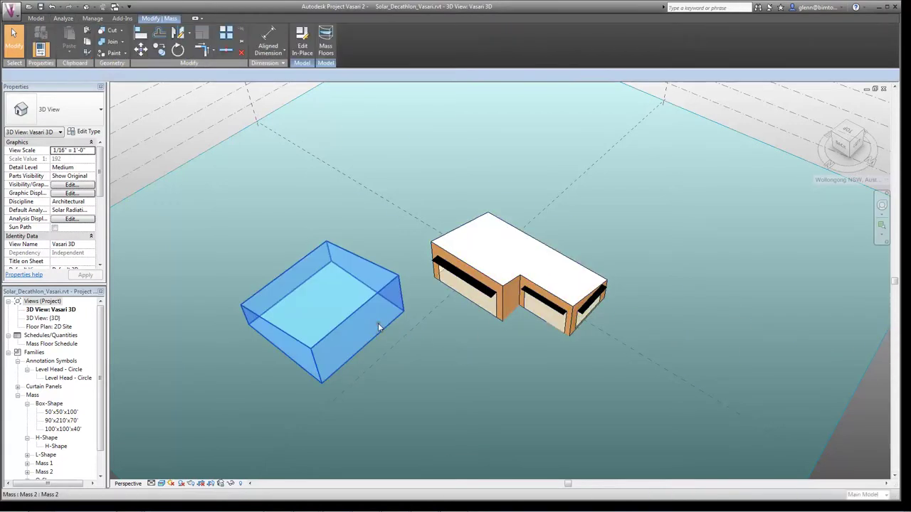
{"action": "left_click", "coordinate": [384, 343]}
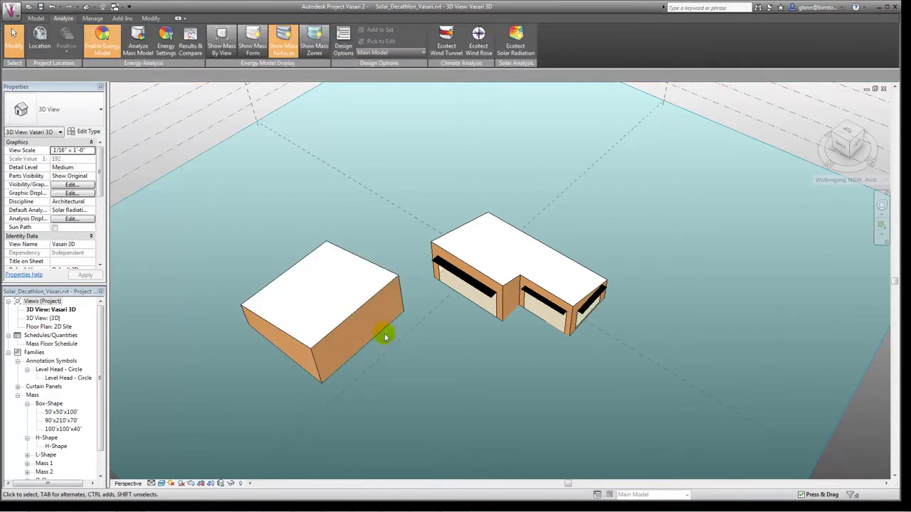
{"action": "key", "text": "Tab"}
{"action": "left_click", "coordinate": [385, 328]}
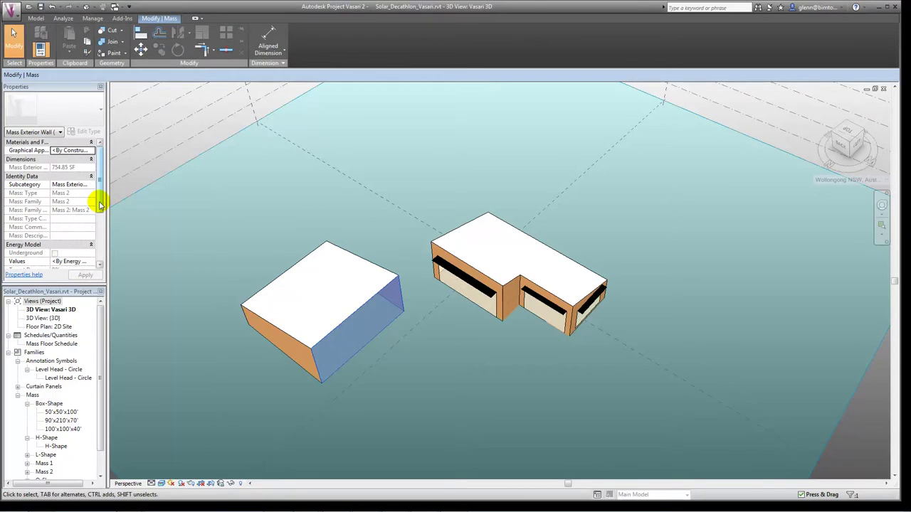
Set the wall's values to By Surface with 50% target glazing and Glazing is Shaded
{"action": "scroll", "coordinate": [100, 238], "scroll_direction": "down", "scroll_amount": 2}
{"action": "left_click", "coordinate": [92, 245]}
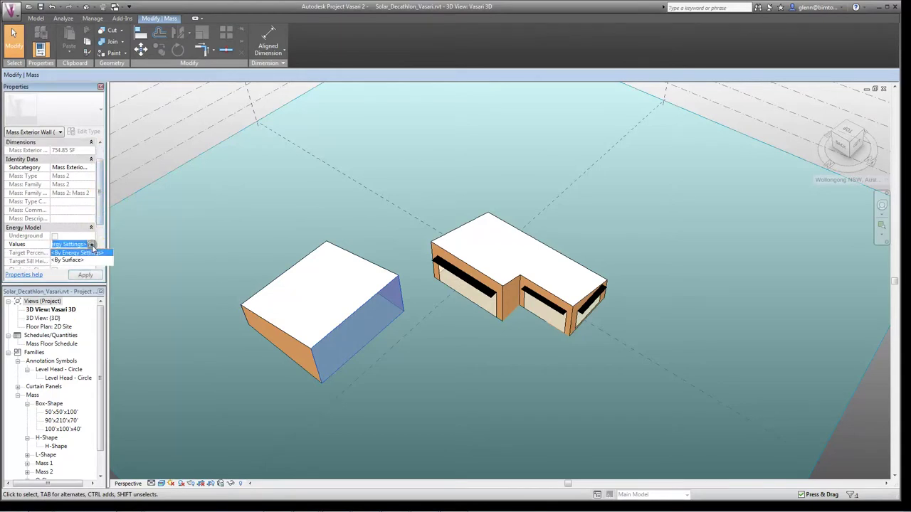
{"action": "left_click", "coordinate": [80, 260]}
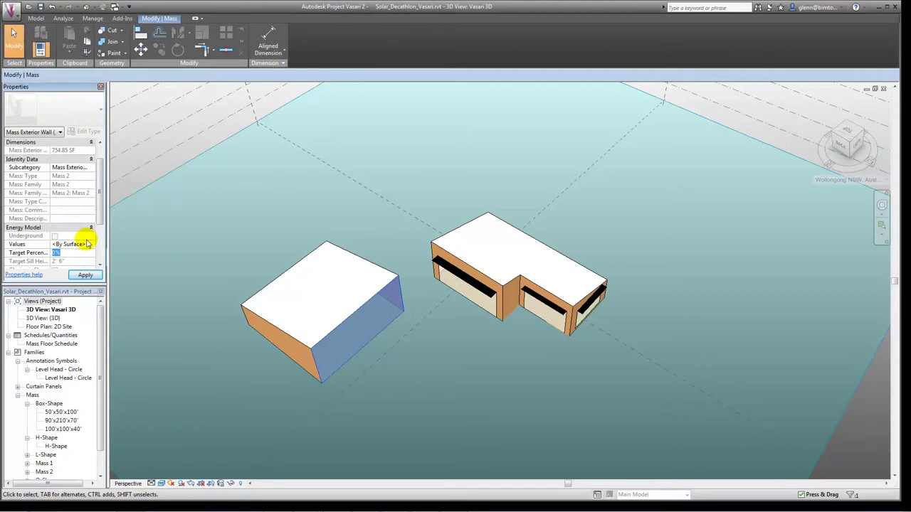
{"action": "left_click", "coordinate": [85, 275]}
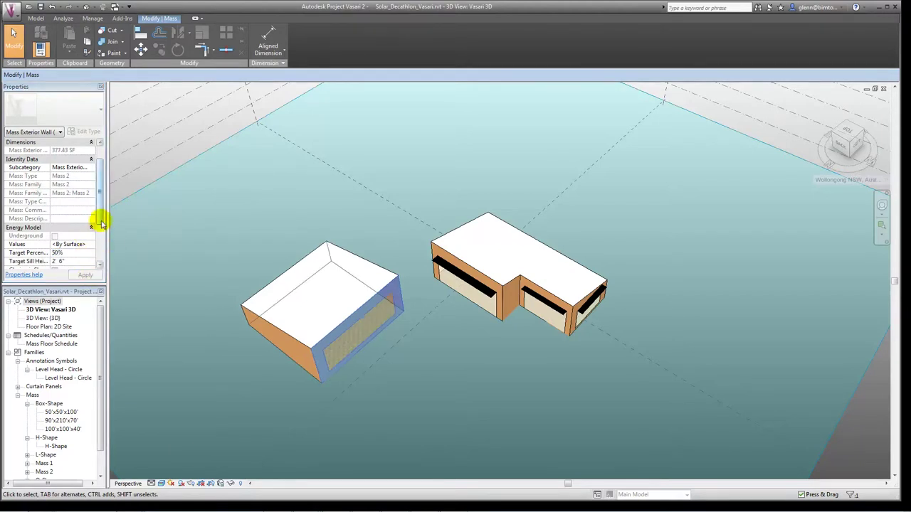
{"action": "scroll", "coordinate": [103, 240], "scroll_direction": "down", "scroll_amount": 2}
{"action": "scroll", "coordinate": [100, 242], "scroll_direction": "down", "scroll_amount": 3}
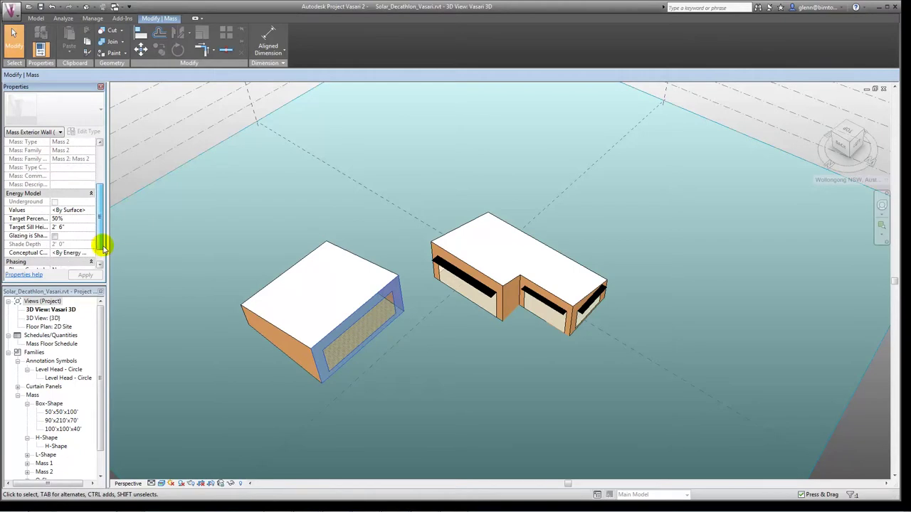
{"action": "left_click", "coordinate": [56, 229]}
{"action": "left_click", "coordinate": [84, 277]}
{"action": "left_click", "coordinate": [171, 306]}
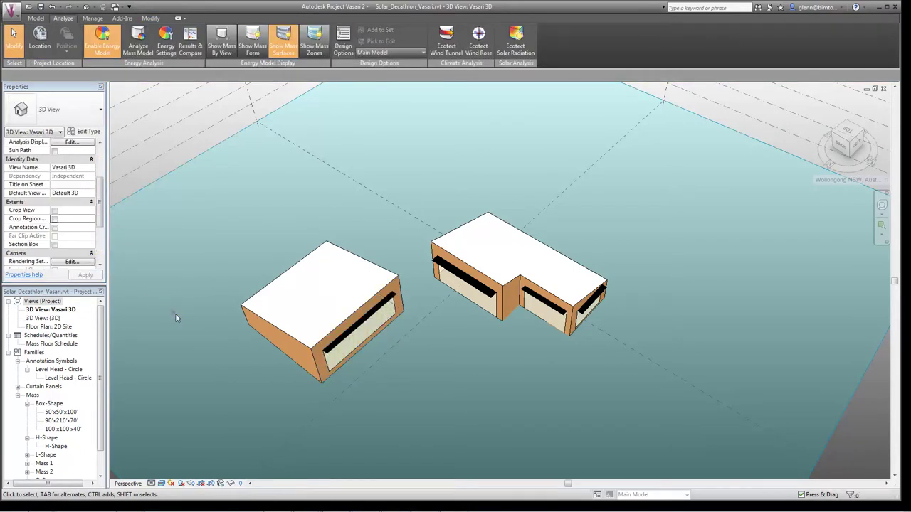
Orbit down to face the glazed walls, then review Energy Settings and close them unchanged
{"action": "left_click", "coordinate": [882, 204]}
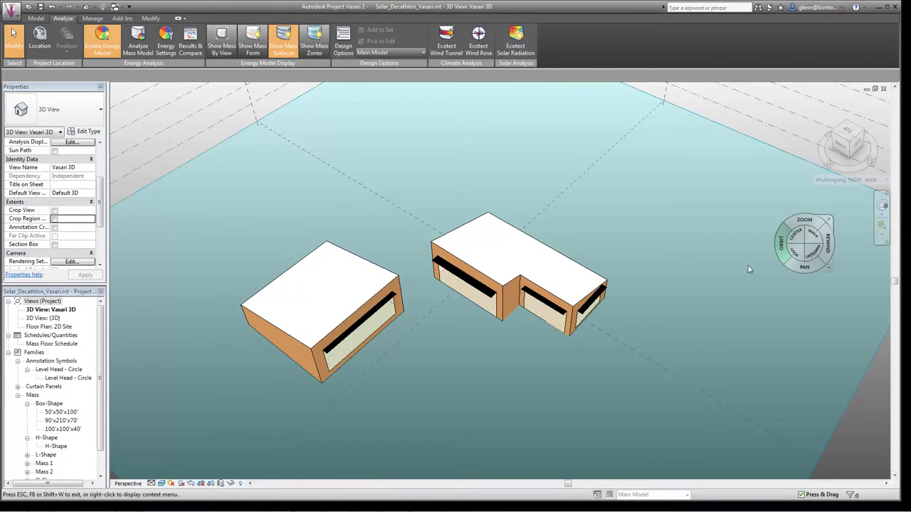
{"action": "left_click_drag", "start_coordinate": [650, 308], "coordinate": [641, 274]}
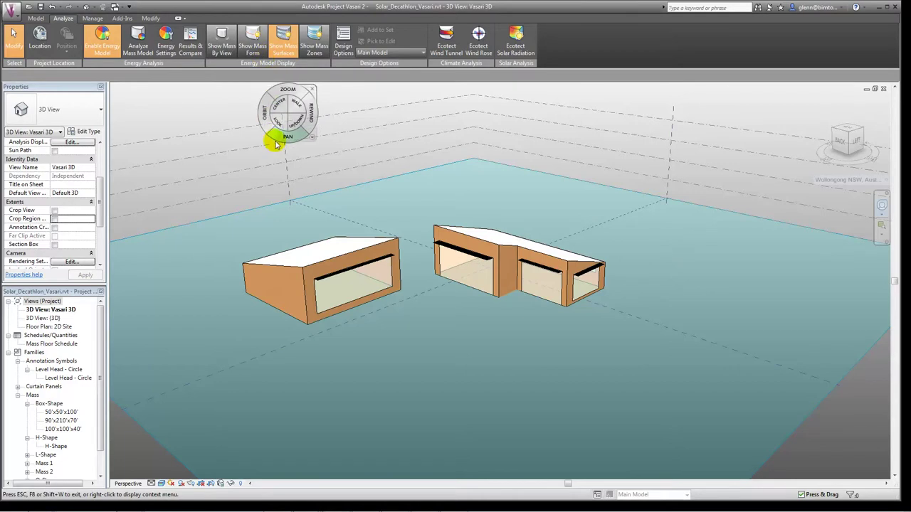
{"action": "left_click", "coordinate": [166, 46]}
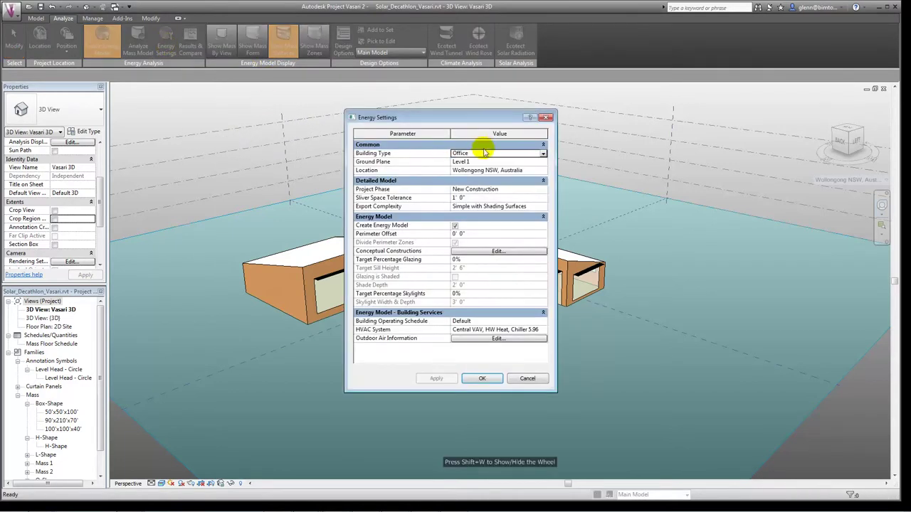
{"action": "left_click", "coordinate": [483, 379]}
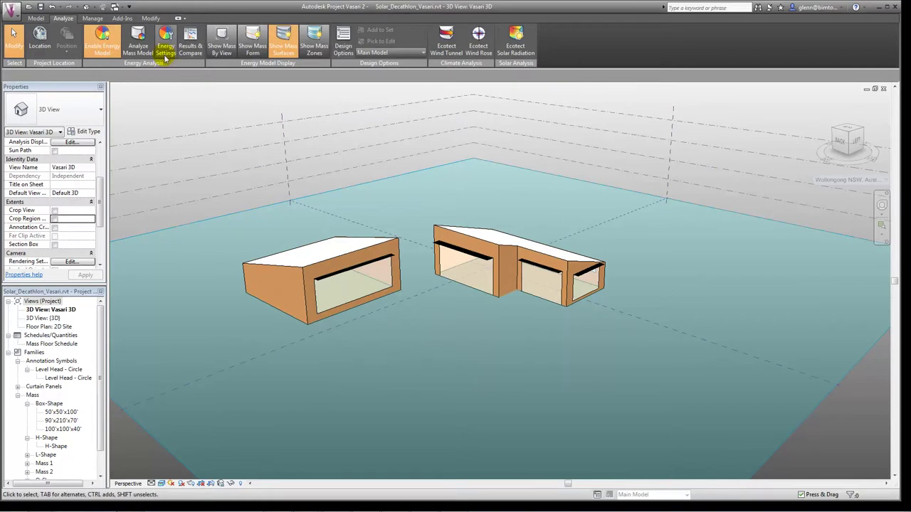